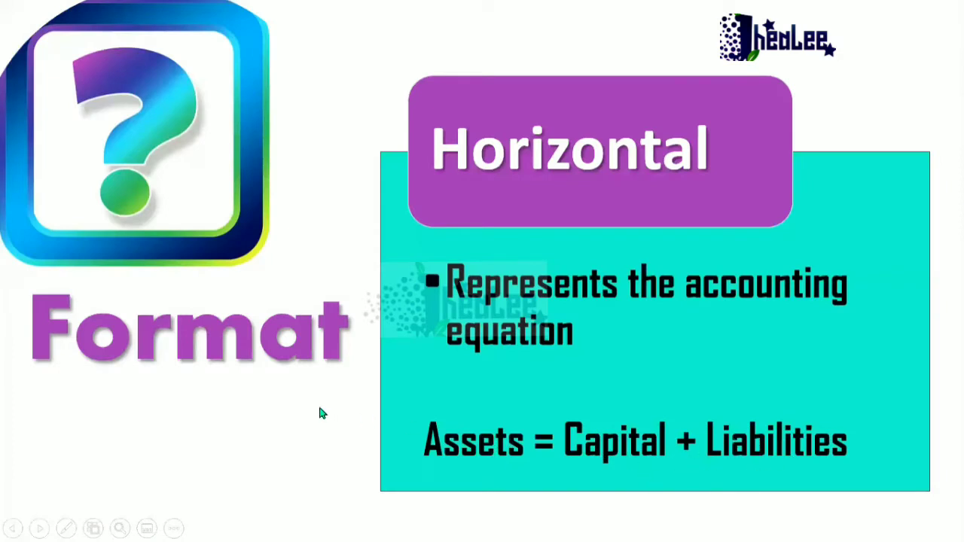
# Step: Switch from the question slide to the Excel balance sheet workbook and open Sheet1 (2)
pyautogui.click(361, 417)
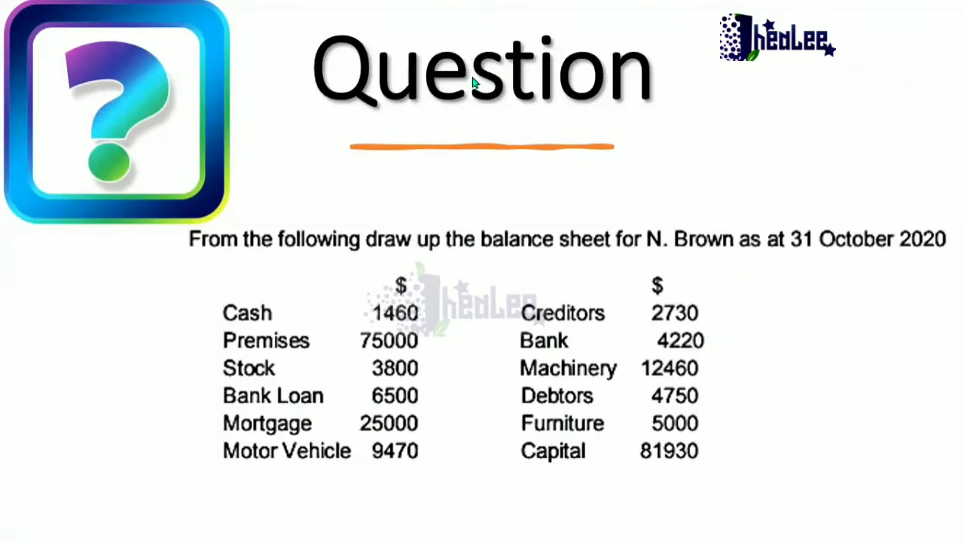
pyautogui.hotkey('alt', 'Tab')
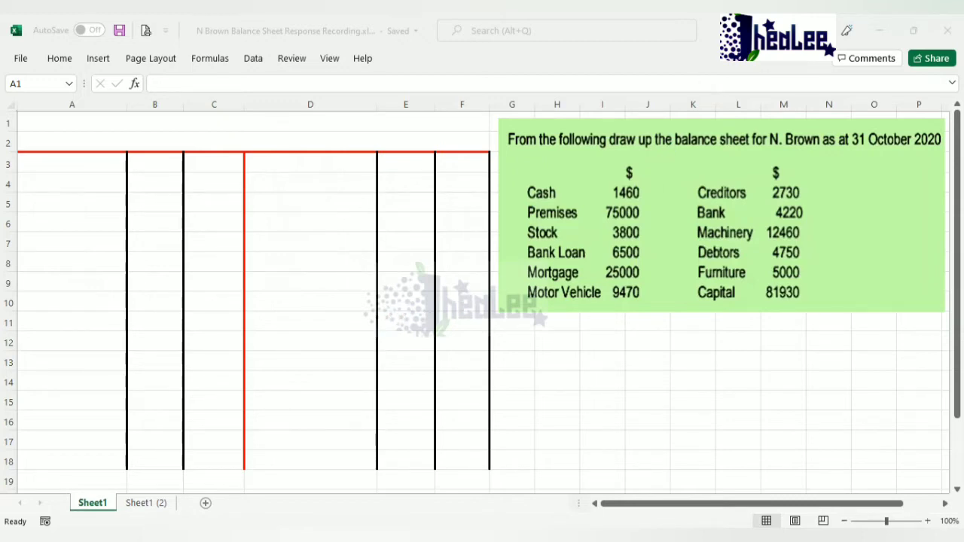
pyautogui.hotkey('alt', 'Tab')
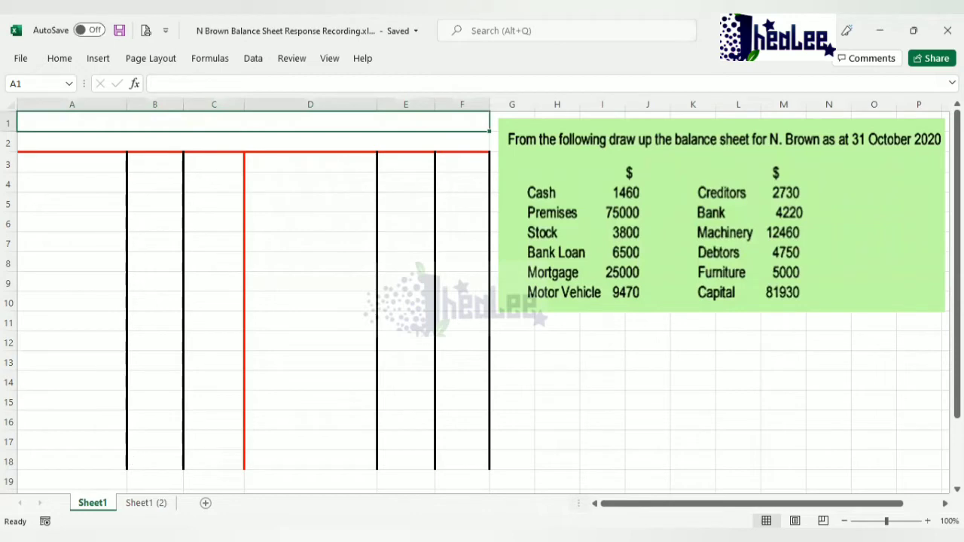
pyautogui.click(145, 502)
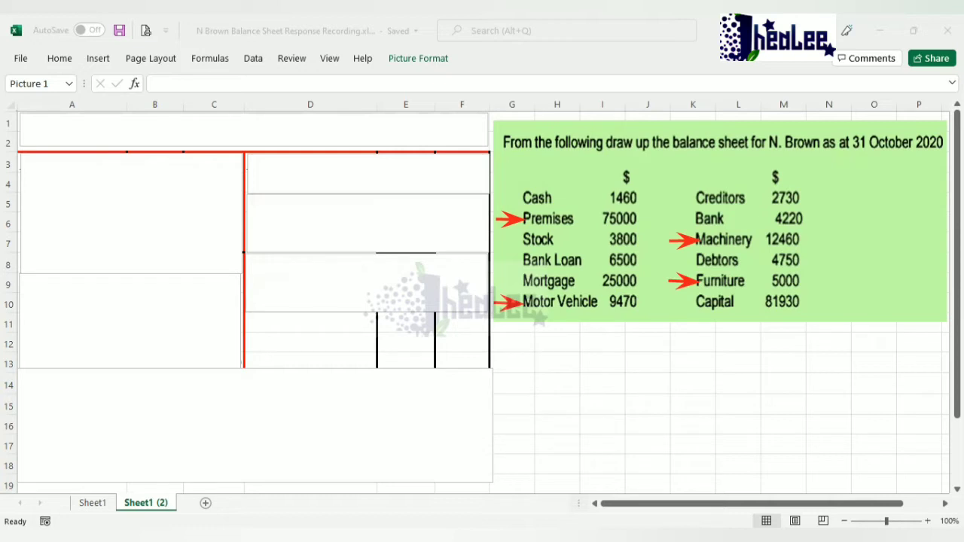
# Step: Delete the blank text box covering the balance sheet title in rows 1 and 2
pyautogui.click(585, 348)
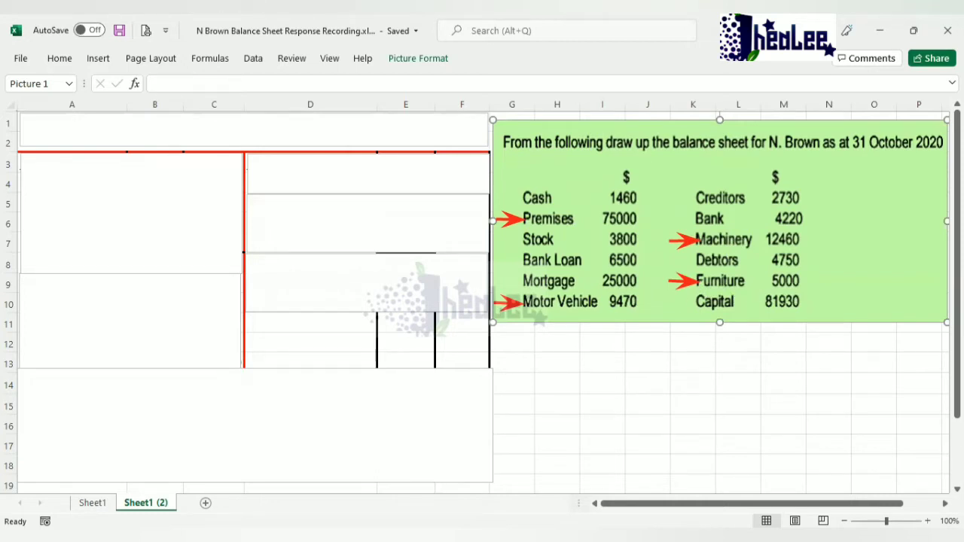
pyautogui.hotkey('alt', 'Tab')
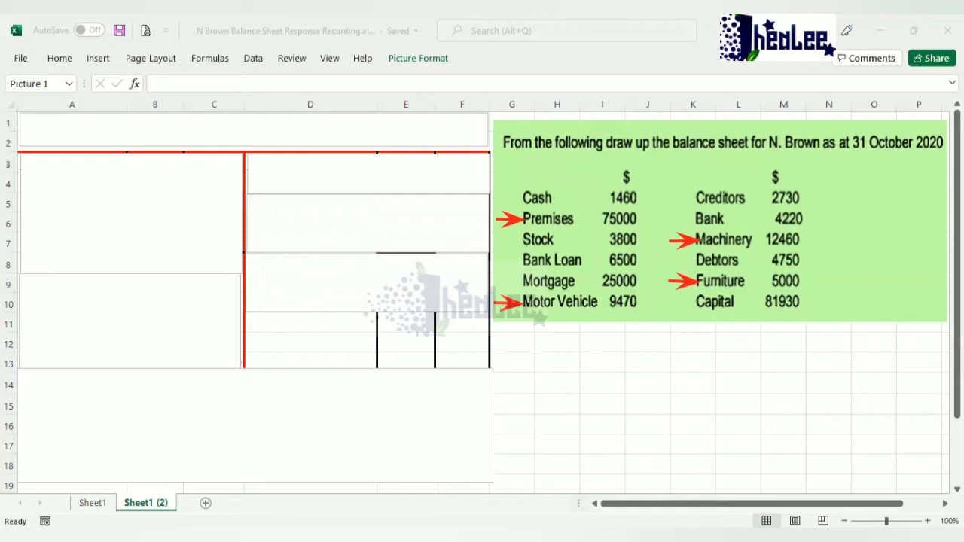
pyautogui.click(536, 171)
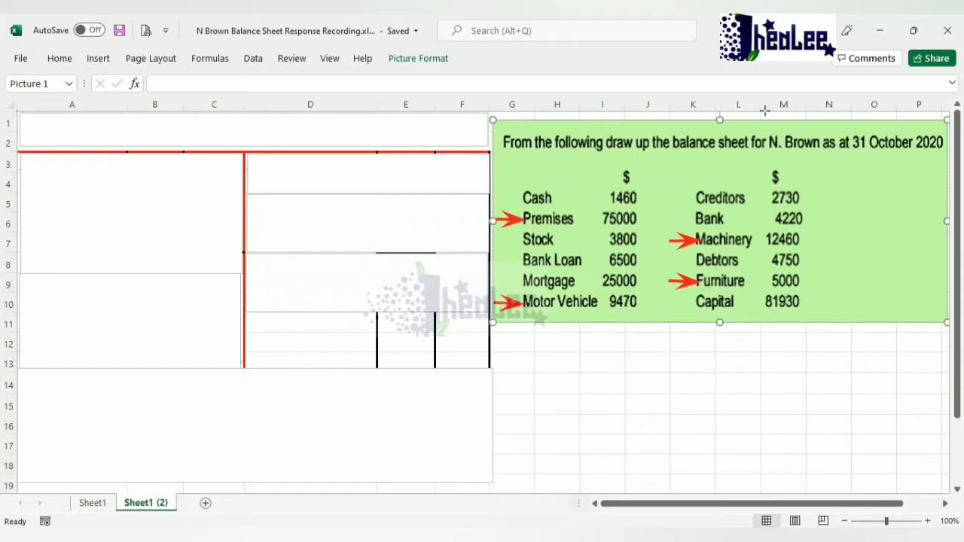
pyautogui.click(392, 125)
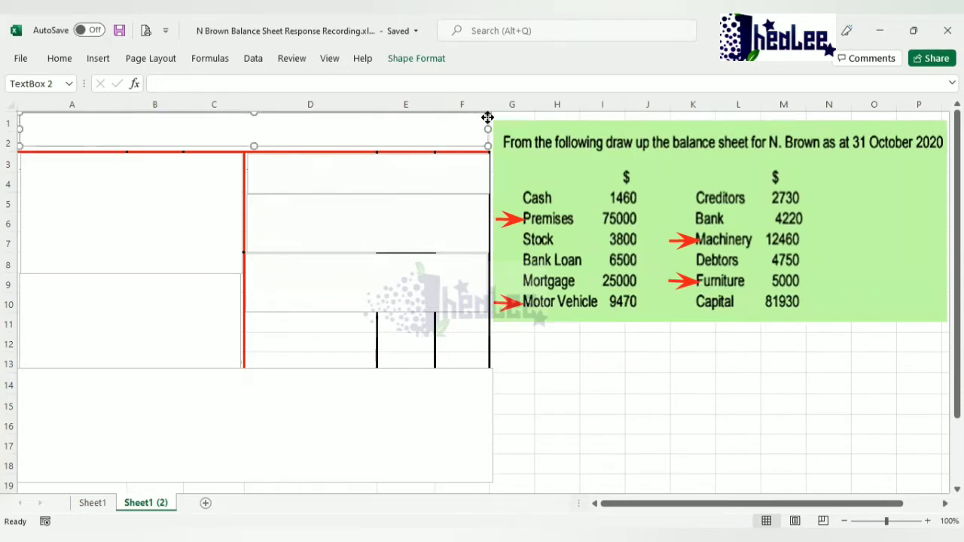
pyautogui.press('Delete')
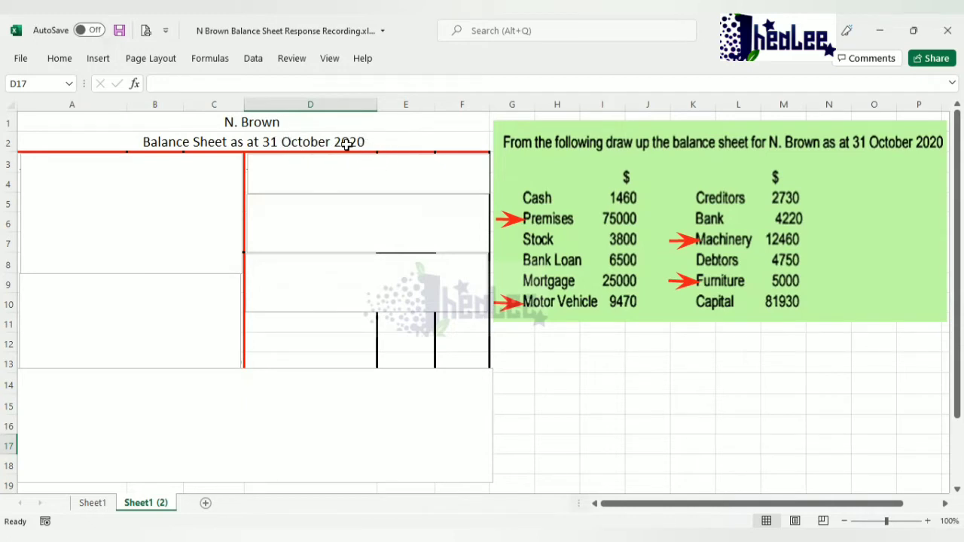
# Step: Delete the blank text box covering the Fixed Assets section and undo the last arrow annotation on the question picture
pyautogui.click(211, 241)
pyautogui.click(214, 153)
pyautogui.press('Delete')
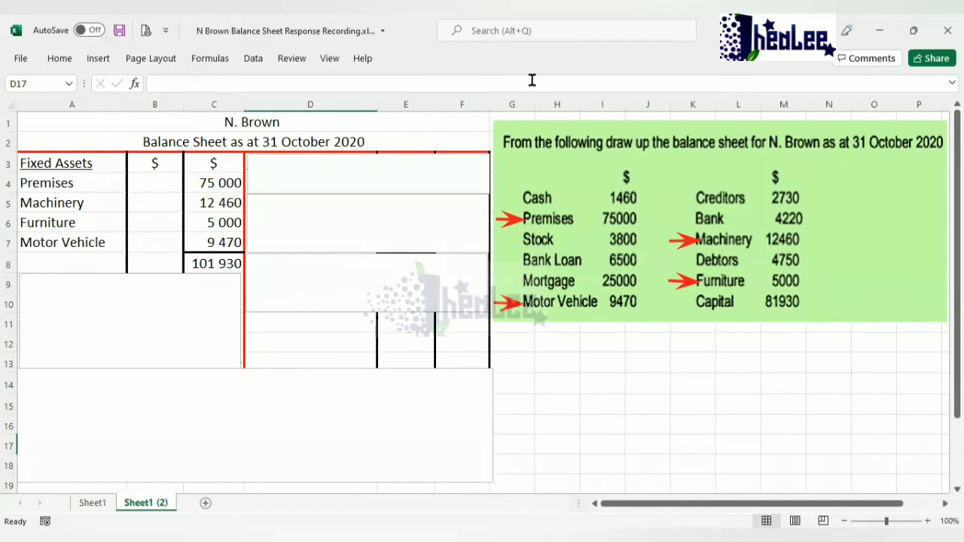
pyautogui.hotkey('ctrl', 'z')
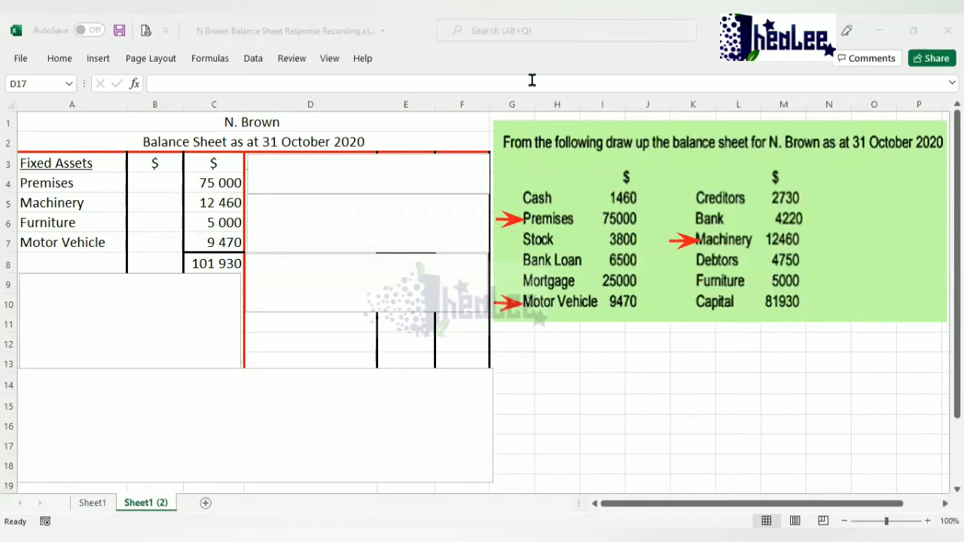
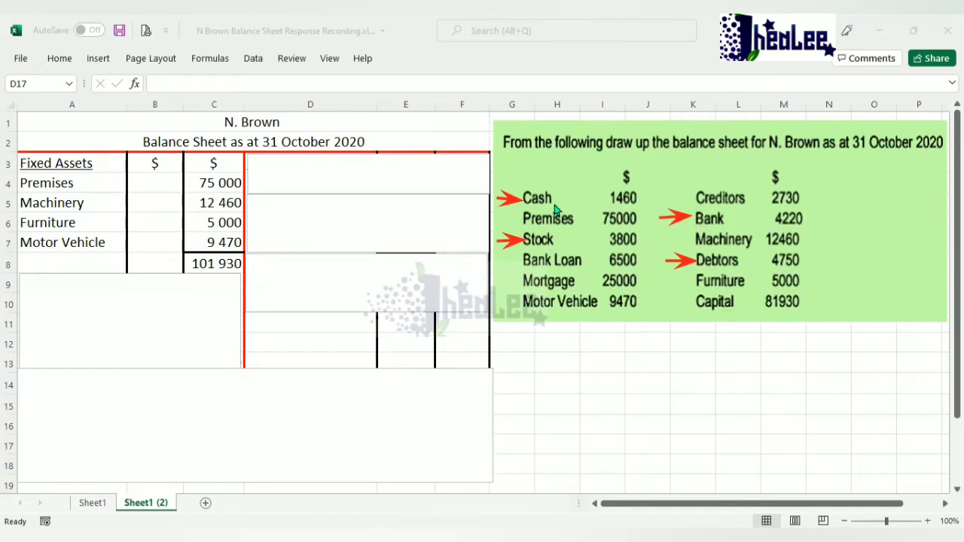
# Step: Delete the blank text box covering the Current Assets section, and outline cell C13 in red before clearing that outline
pyautogui.click(176, 271)
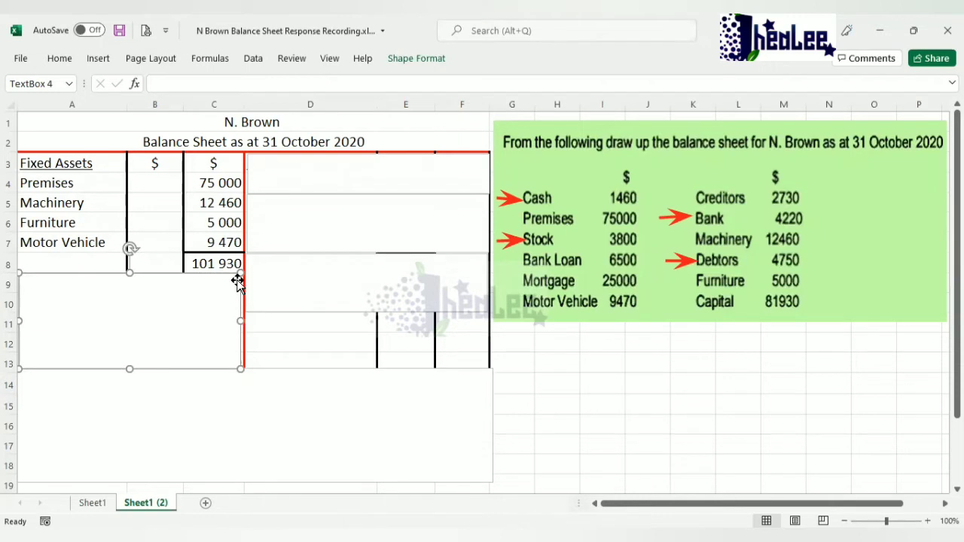
pyautogui.press('Delete')
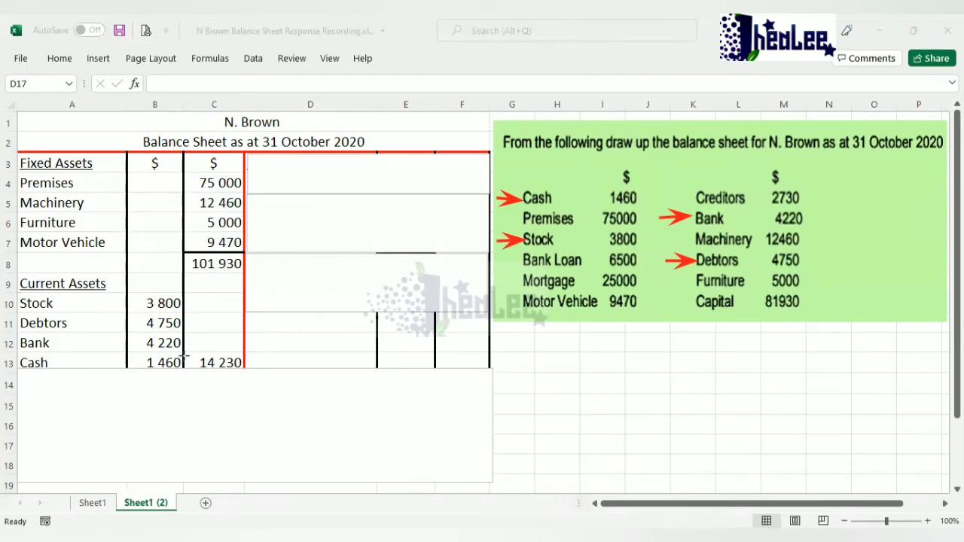
pyautogui.moveTo(183, 355); pyautogui.dragTo(248, 372)
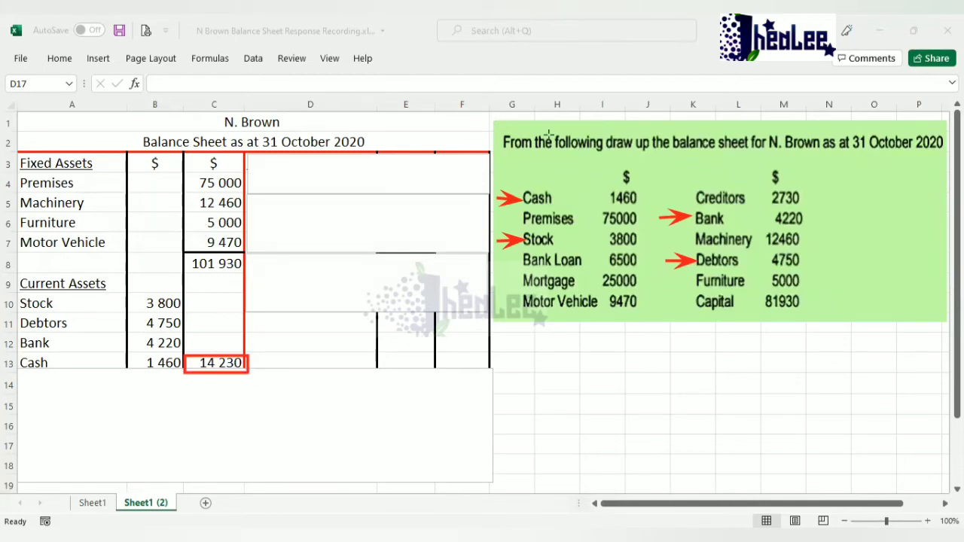
pyautogui.hotkey('ctrl', 'z')
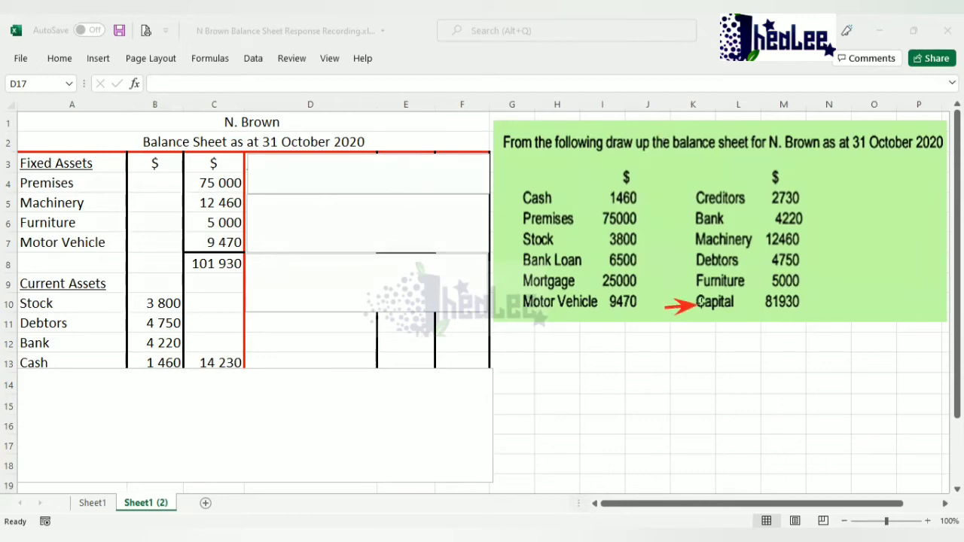
# Step: Mark Capital in the question with a red arrow and delete the blank text box covering D3:F4
pyautogui.moveTo(664, 308); pyautogui.dragTo(700, 301)
pyautogui.click(745, 119)
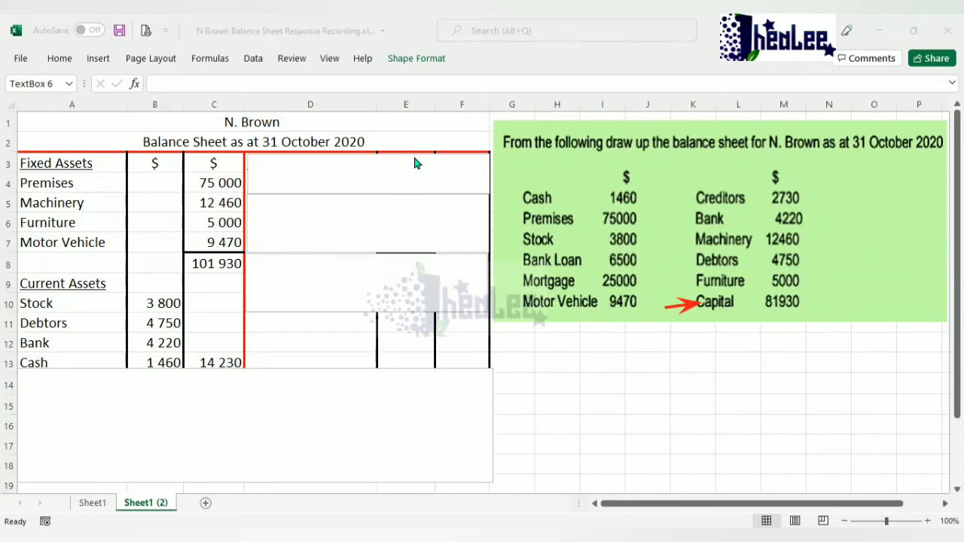
pyautogui.click(378, 155)
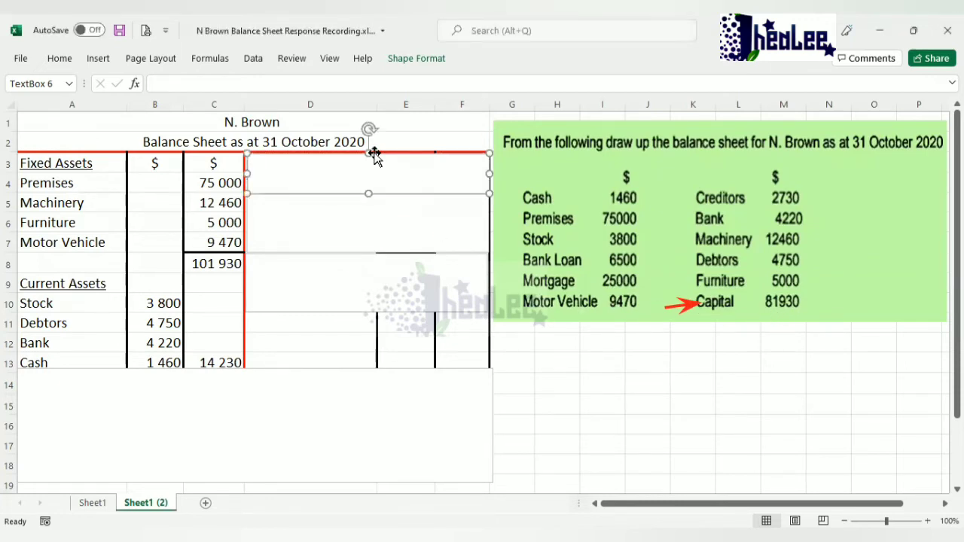
pyautogui.press('Delete')
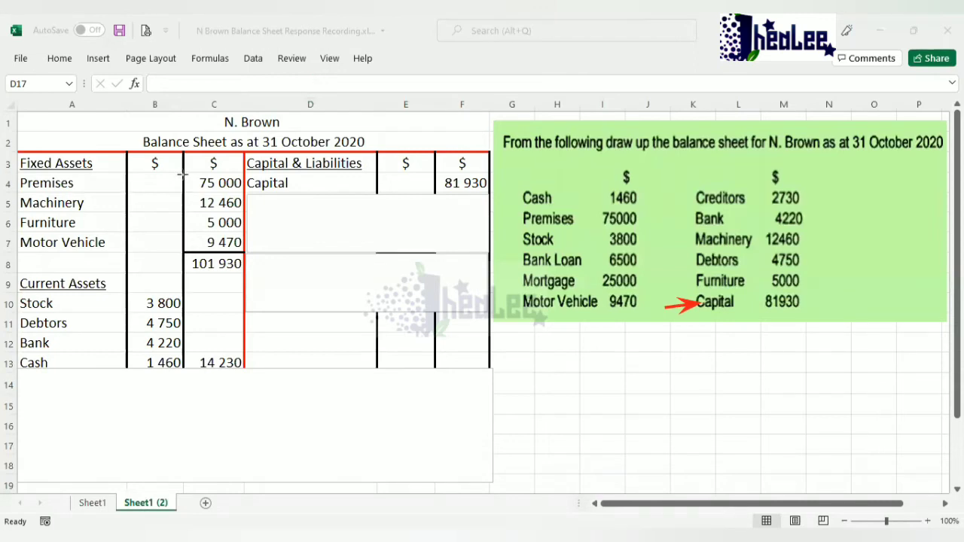
# Step: Outline the column C amounts in blue, and box the current asset amounts in column B and the subtotals in C13 and C8
pyautogui.moveTo(189, 154)
pyautogui.mouseDown()
pyautogui.moveTo(218, 213)
pyautogui.moveTo(244, 379)
pyautogui.mouseUp()
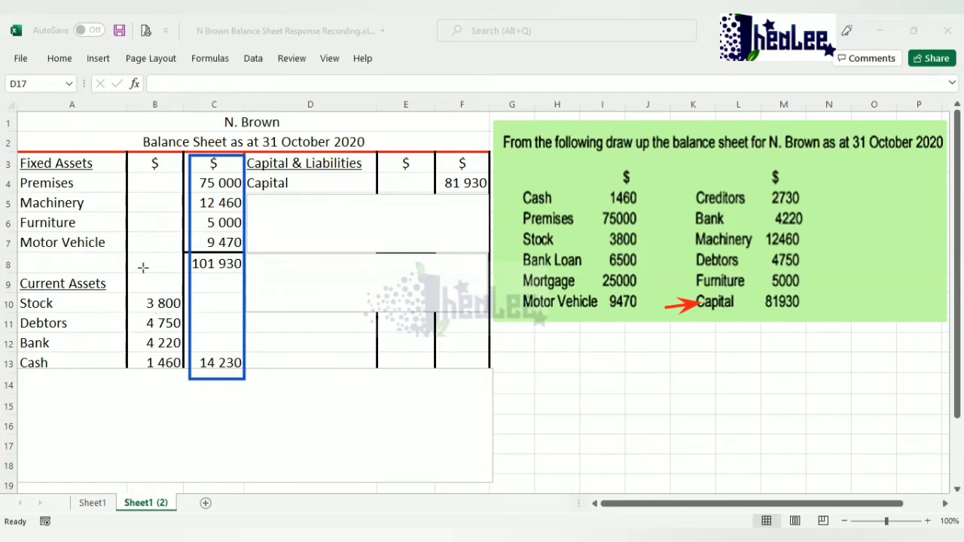
pyautogui.moveTo(140, 263)
pyautogui.mouseDown()
pyautogui.moveTo(152, 286)
pyautogui.moveTo(150, 344)
pyautogui.moveTo(169, 346)
pyautogui.moveTo(140, 263)
pyautogui.mouseUp()
pyautogui.moveTo(126, 271); pyautogui.dragTo(183, 373)
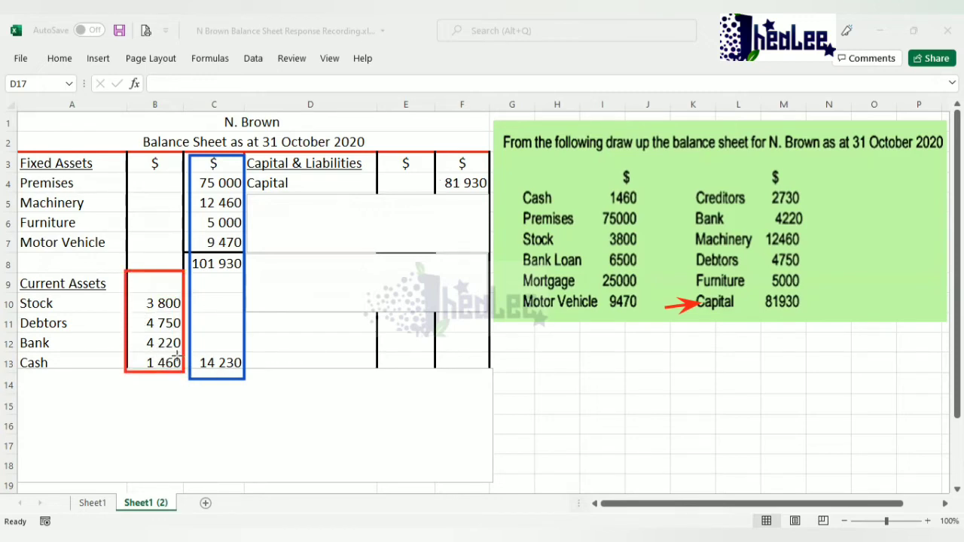
pyautogui.moveTo(196, 352); pyautogui.dragTo(242, 371)
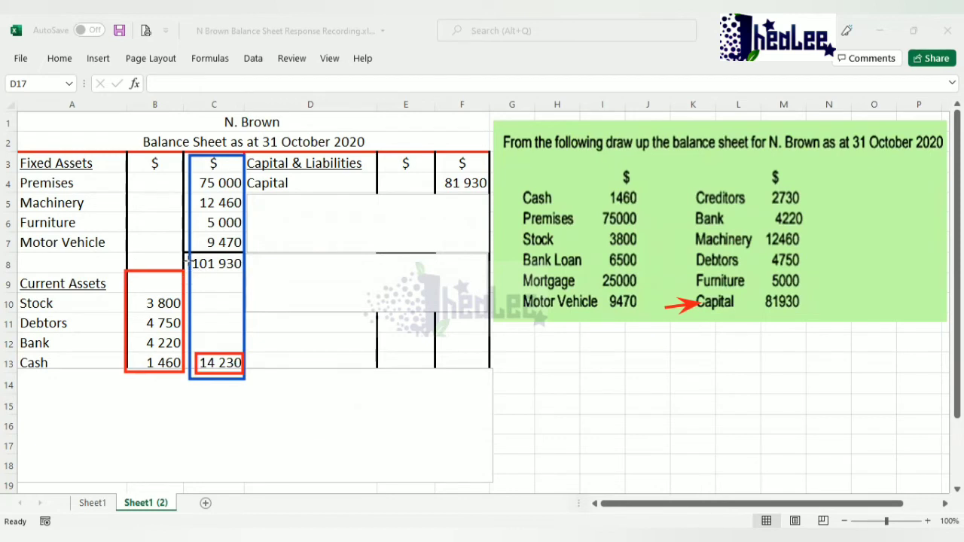
pyautogui.moveTo(190, 255); pyautogui.dragTo(242, 278)
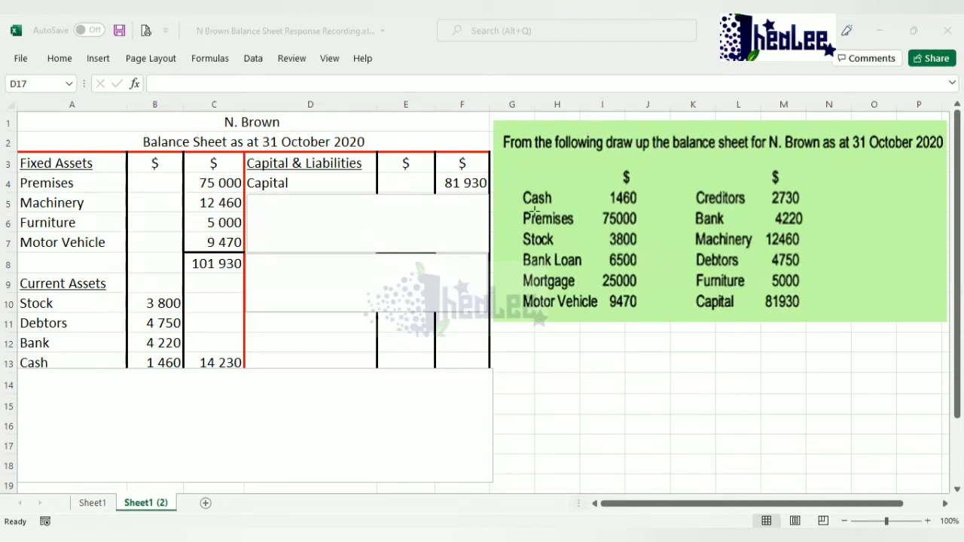
# Step: Mark Bank Loan and Mortgage in the question with red arrows and delete the blank text box covering the Long-term Liabilities section
pyautogui.click(526, 256)
pyautogui.click(525, 280)
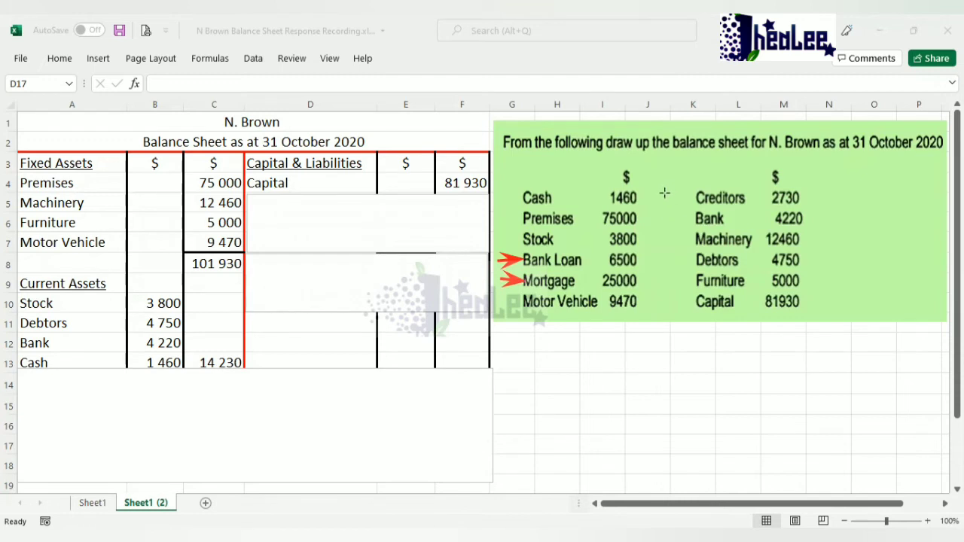
pyautogui.moveTo(665, 194); pyautogui.dragTo(697, 197)
pyautogui.click(441, 194)
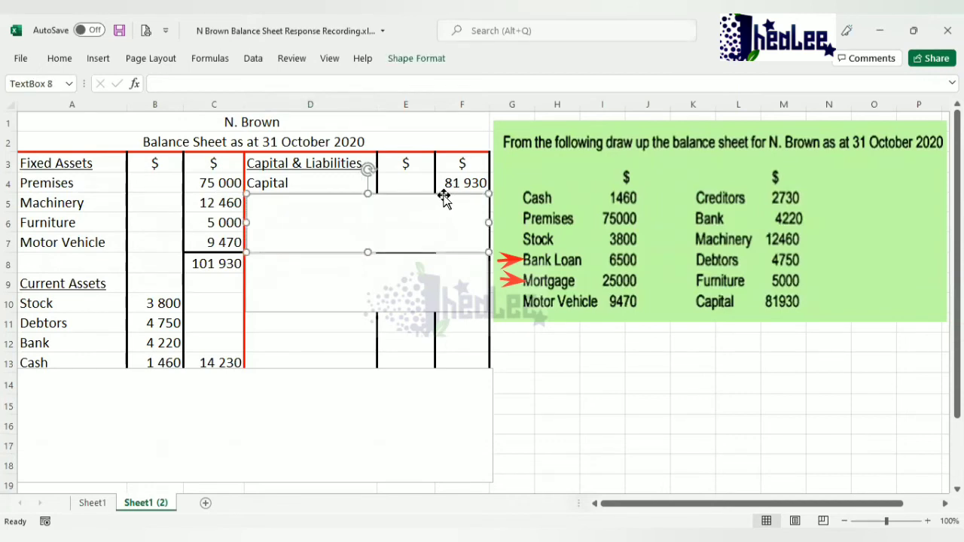
pyautogui.press('Delete')
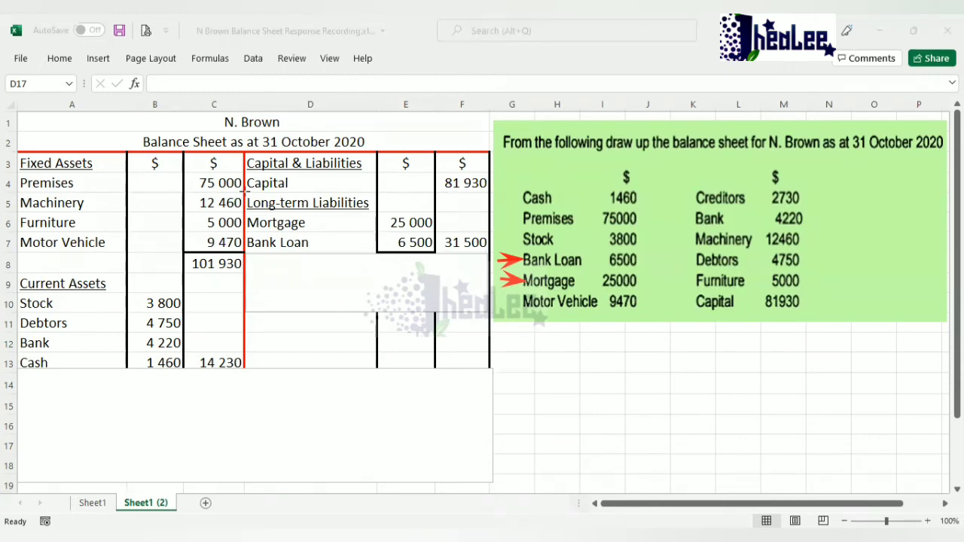
# Step: Outline the Long-term Liabilities heading in red, clear that outline, and box the subtotal in F7
pyautogui.moveTo(246, 192)
pyautogui.mouseDown()
pyautogui.moveTo(273, 209)
pyautogui.moveTo(375, 214)
pyautogui.mouseUp()
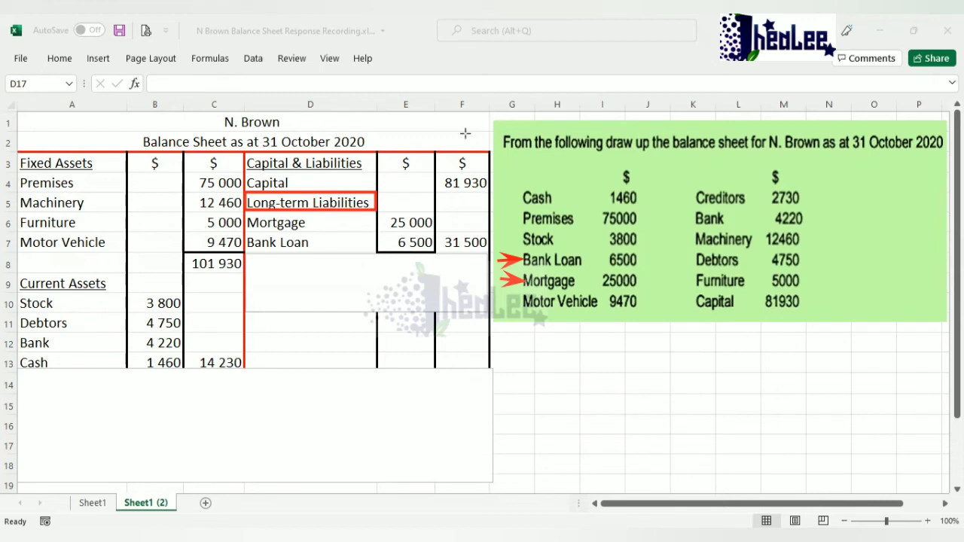
pyautogui.press('Escape')
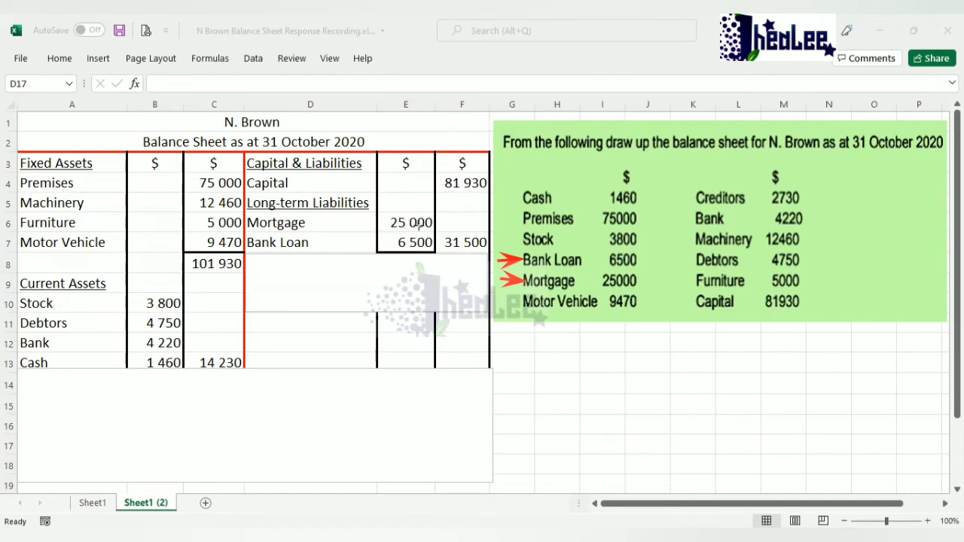
pyautogui.moveTo(443, 235); pyautogui.dragTo(492, 259)
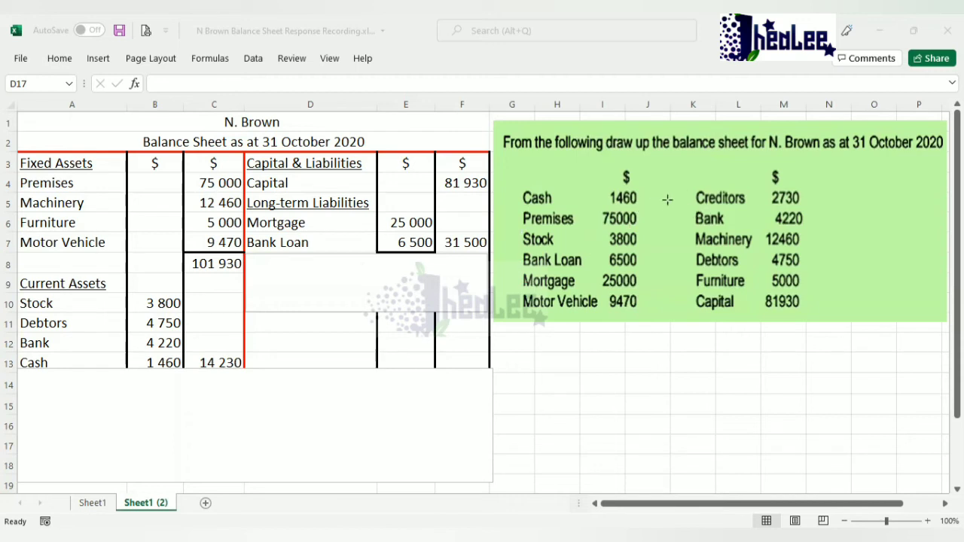
# Step: Mark Creditors in the question, remove the blank text box covering the Current Liabilities section, and outline its heading
pyautogui.moveTo(667, 199); pyautogui.dragTo(701, 198)
pyautogui.click(432, 253)
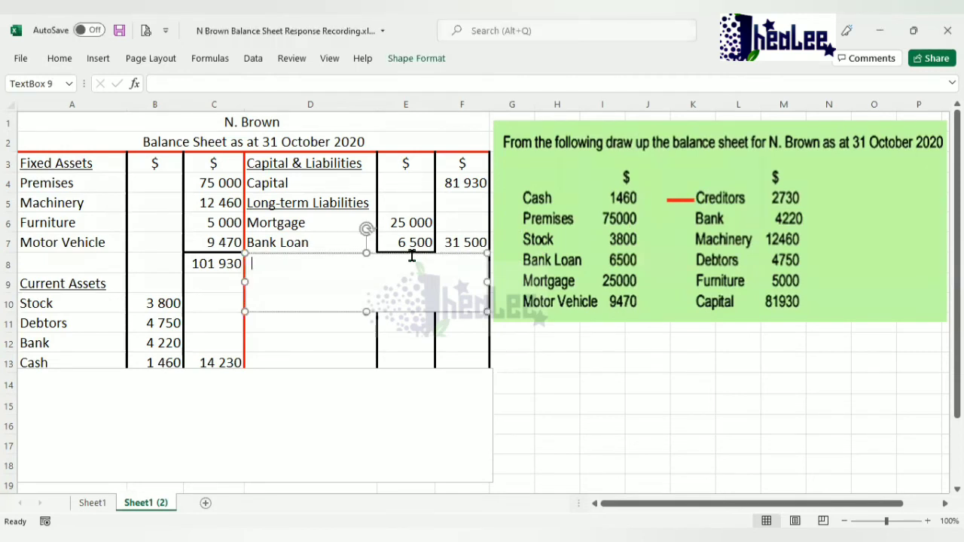
pyautogui.press('Escape')
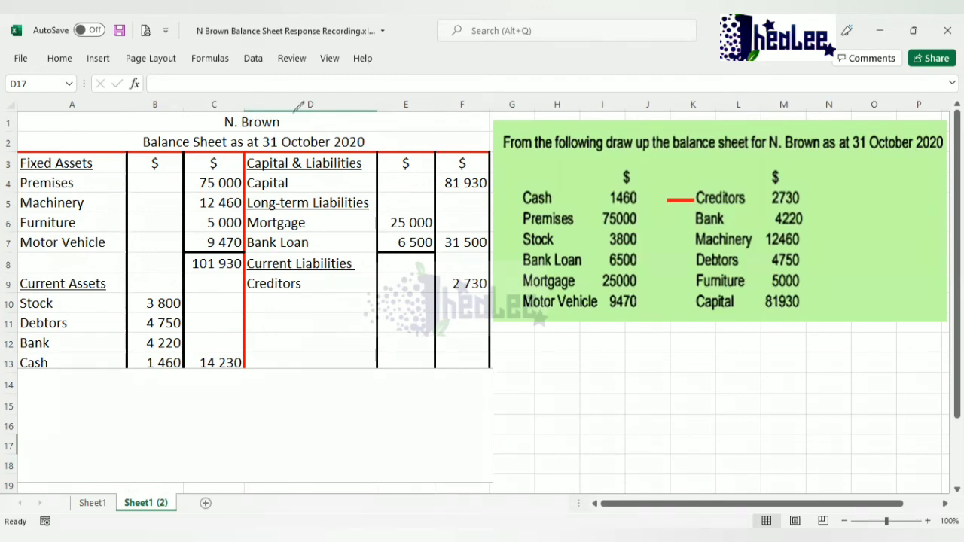
pyautogui.moveTo(247, 254)
pyautogui.mouseDown()
pyautogui.moveTo(292, 274)
pyautogui.moveTo(367, 276)
pyautogui.mouseUp()
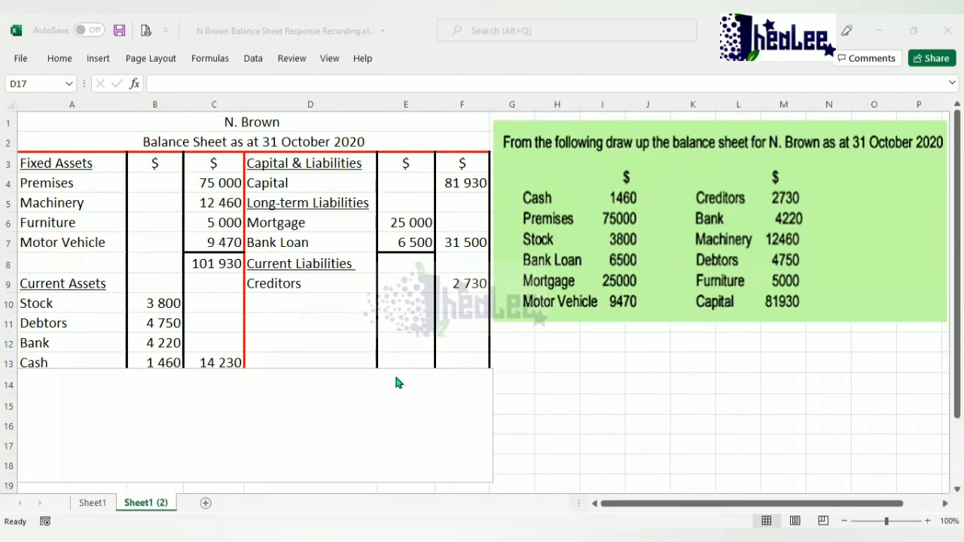
# Step: Uncover the row 14 totals by narrowing the last blank text box to the liabilities side and deleting it
pyautogui.click(297, 369)
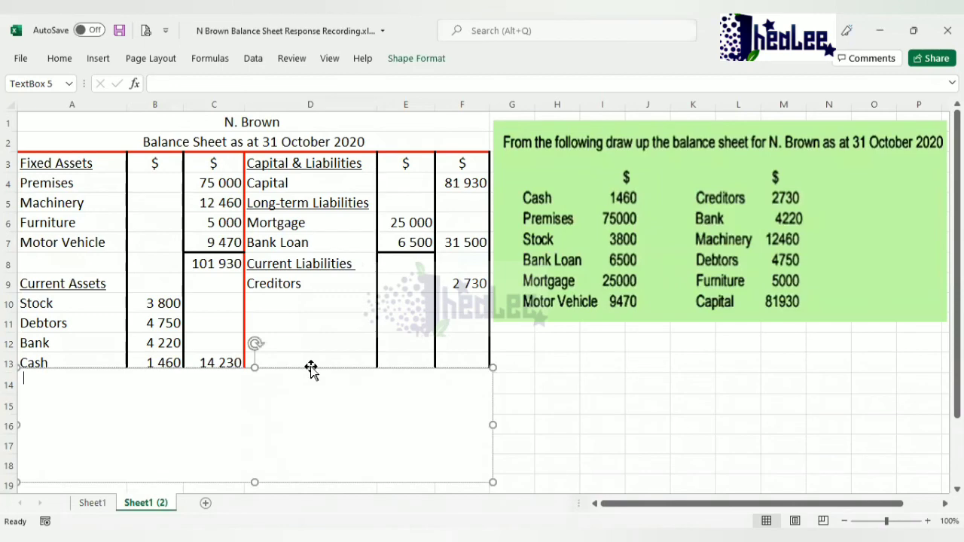
pyautogui.moveTo(311, 368); pyautogui.dragTo(312, 375)
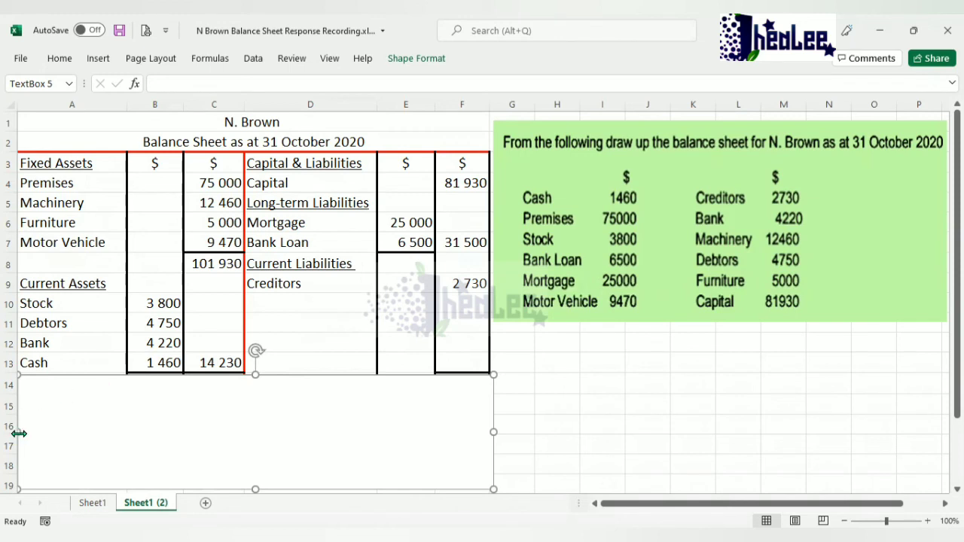
pyautogui.moveTo(19, 434); pyautogui.dragTo(240, 446)
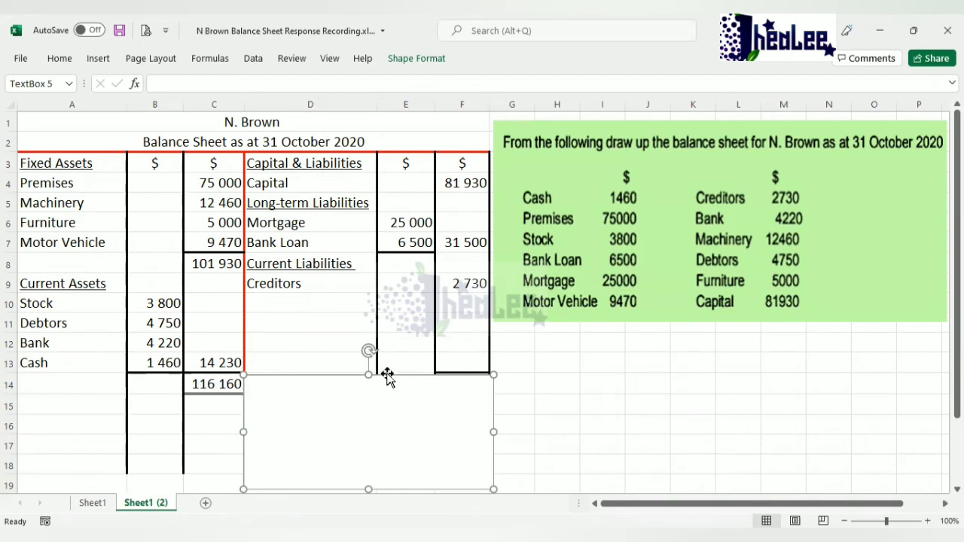
pyautogui.press('Delete')
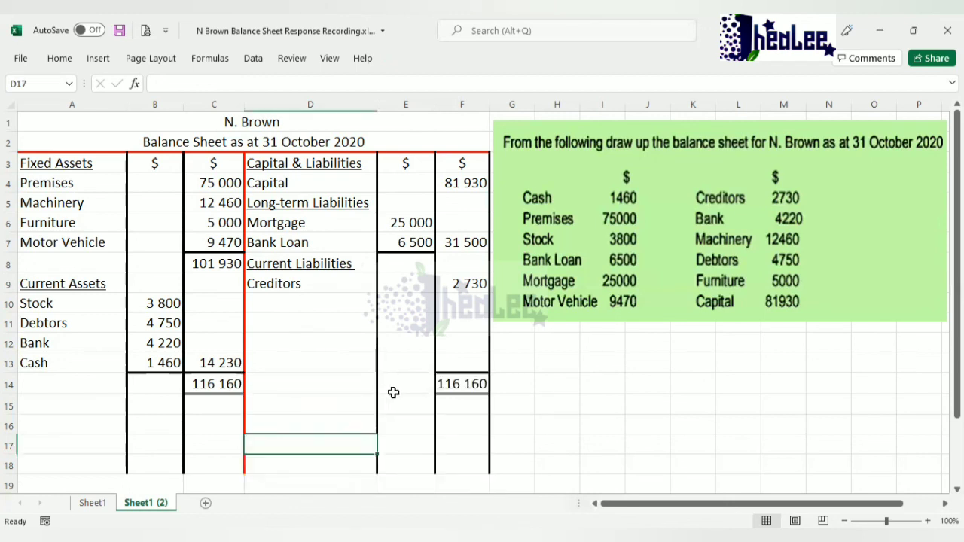